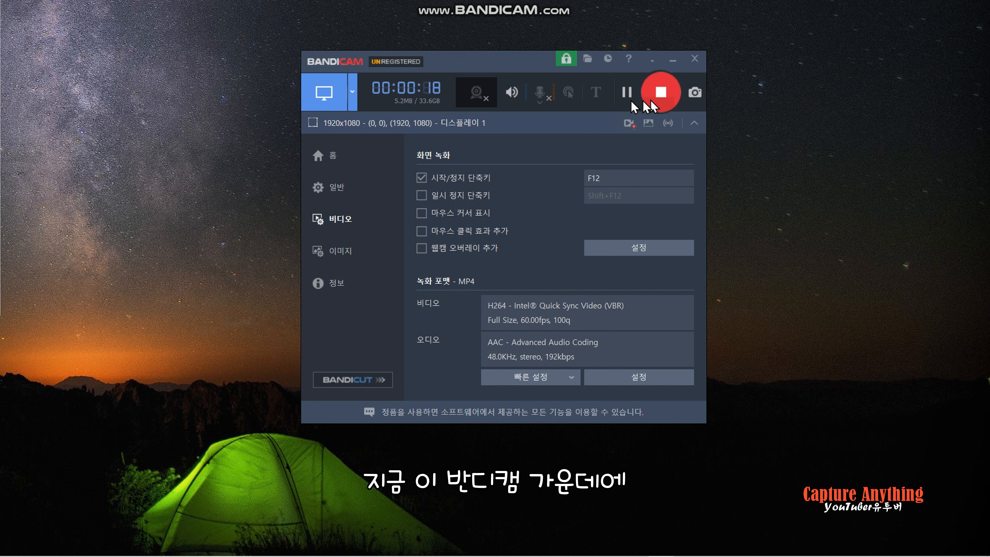
Step: Turn on the mouse cursor display option (마우스 커서 표시) for the screen recording
click(421, 214)
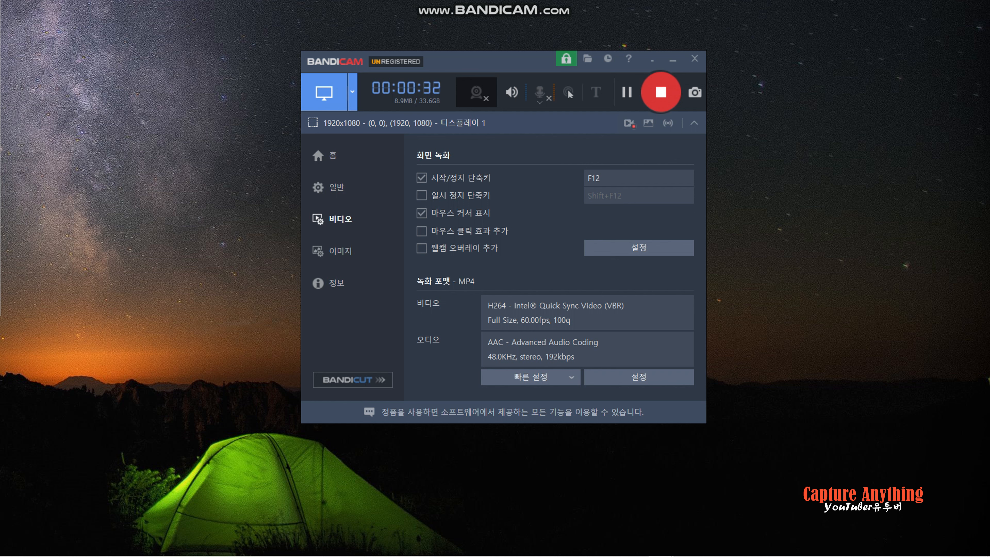
Step: Switch to CapCut, close the project that is open there, and open the project 0122
mouse_move(687, 546)
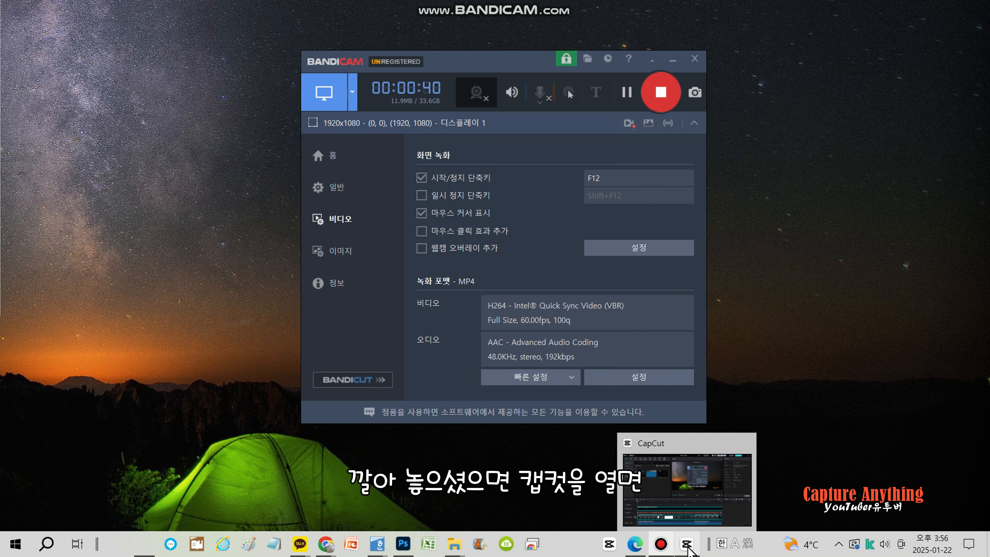
click(687, 546)
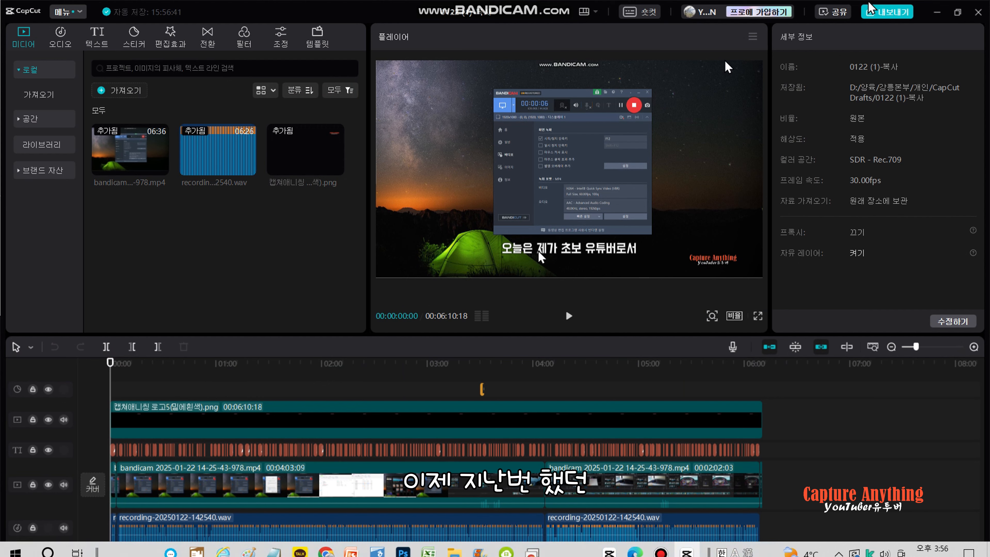
click(980, 11)
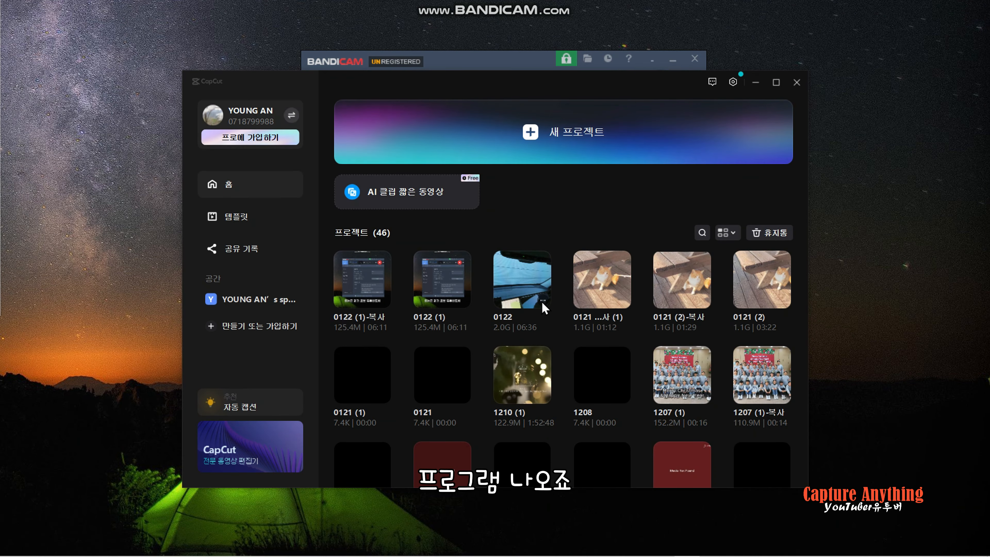
click(524, 290)
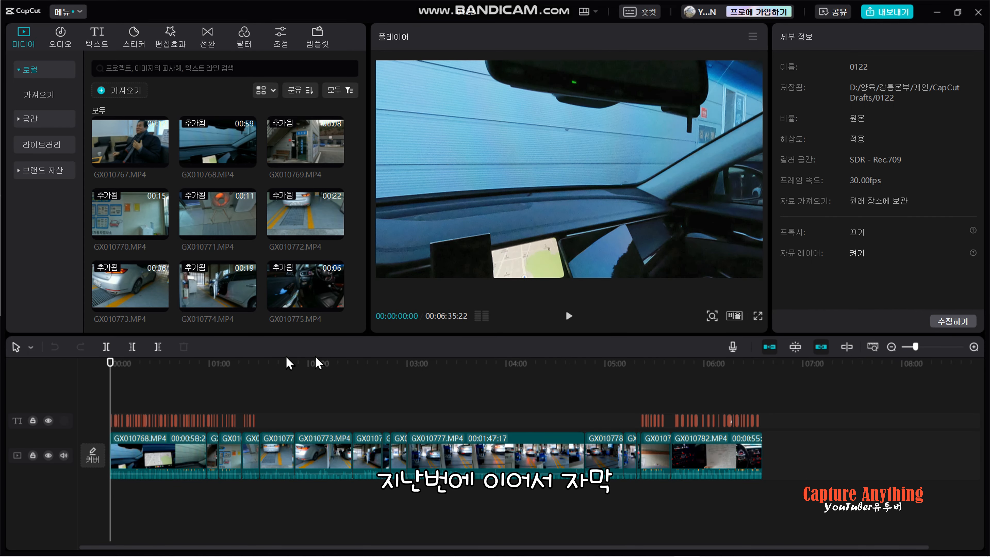
Step: Select all the captions on the timeline and scale them up together to about 109% in the preview
drag(781, 393, 87, 420)
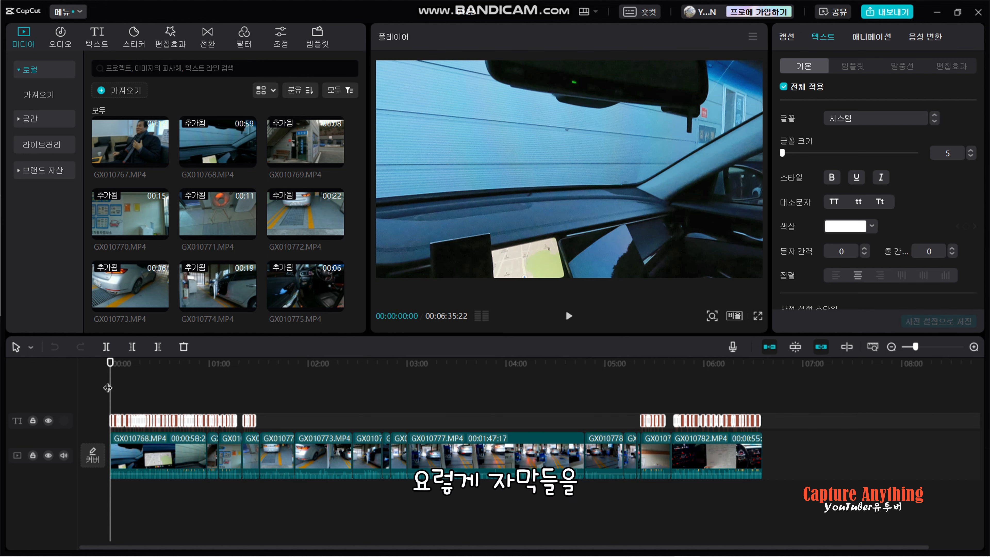
drag(110, 388, 116, 386)
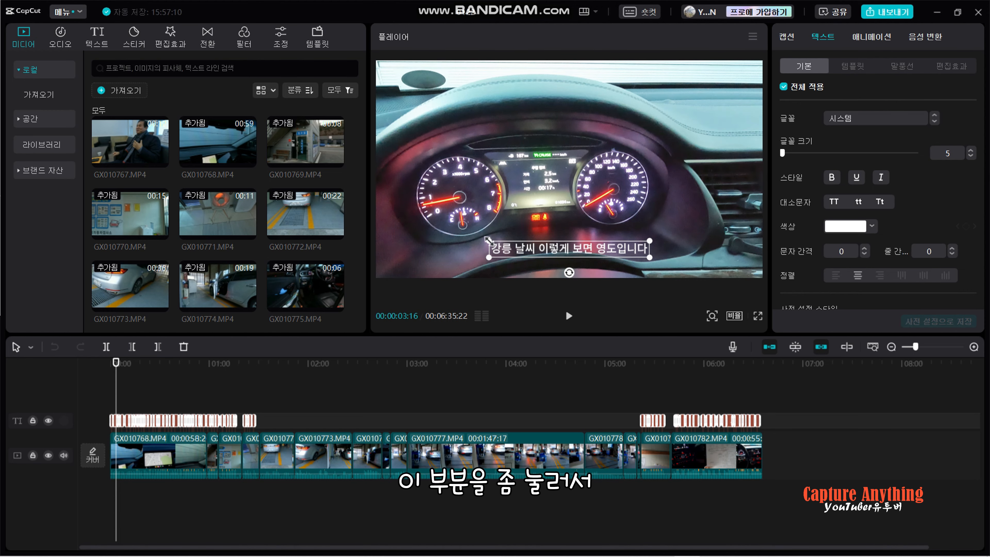
drag(487, 239, 480, 238)
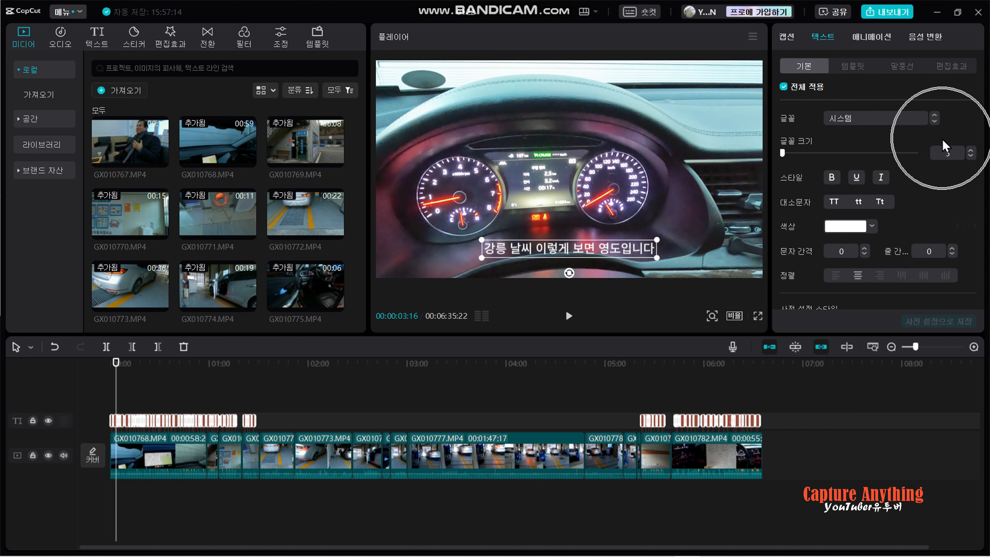
Step: Try font size 6 on the selected captions, then set it back to 5
click(972, 152)
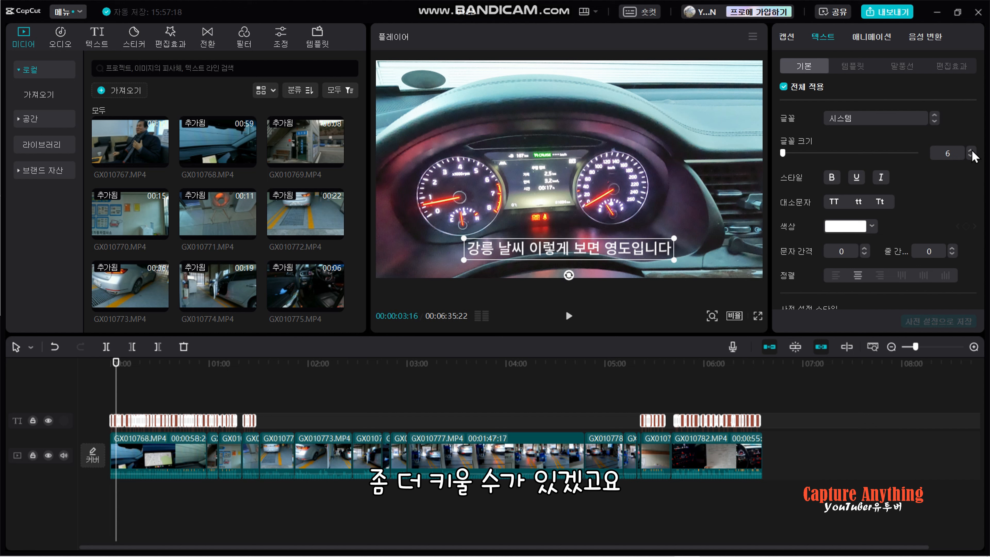
click(971, 156)
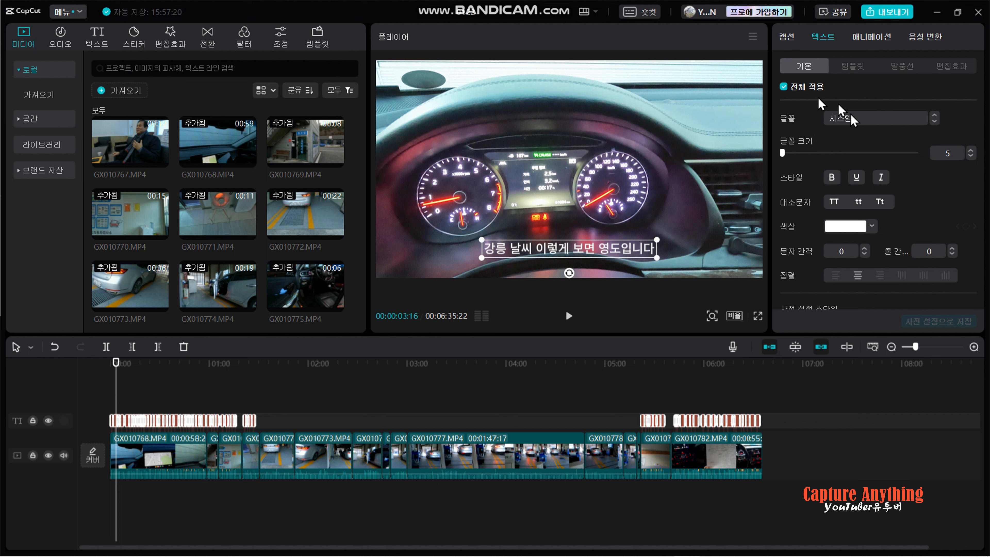
Step: Change the font of all the selected captions to 십대
click(868, 123)
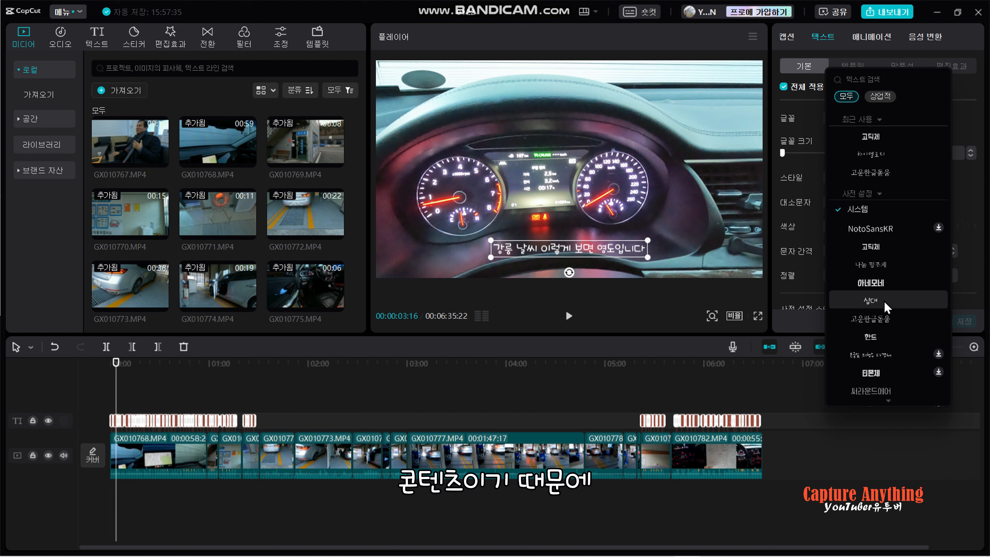
click(872, 302)
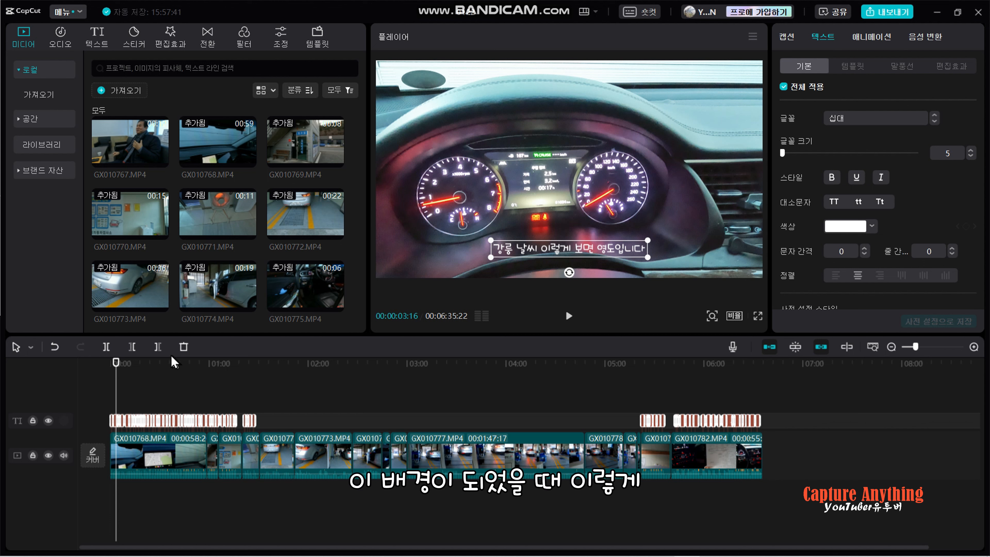
drag(117, 396, 131, 392)
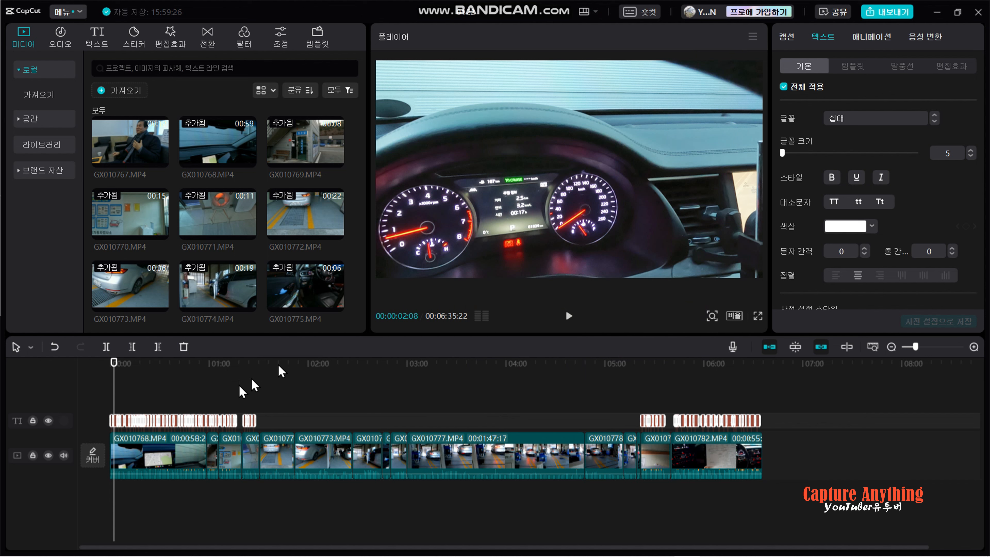
Step: Apply the preset style with white letters and a black outline to all the captions
click(112, 386)
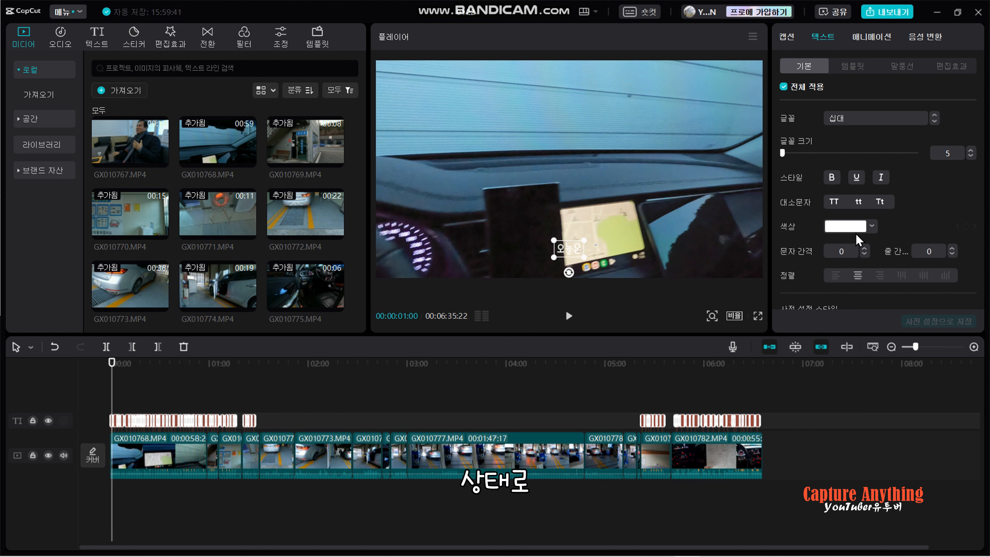
scroll(902, 221, down, 4)
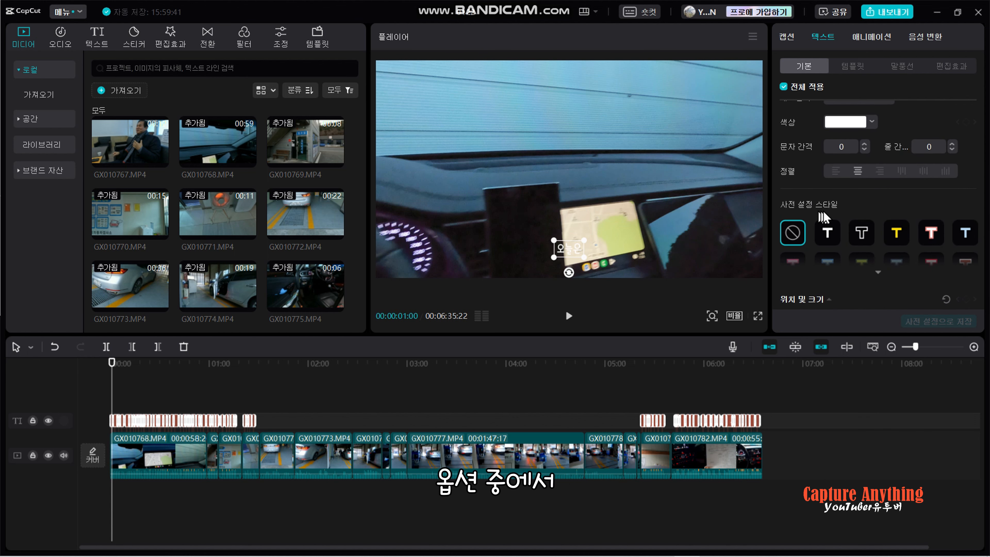
click(826, 234)
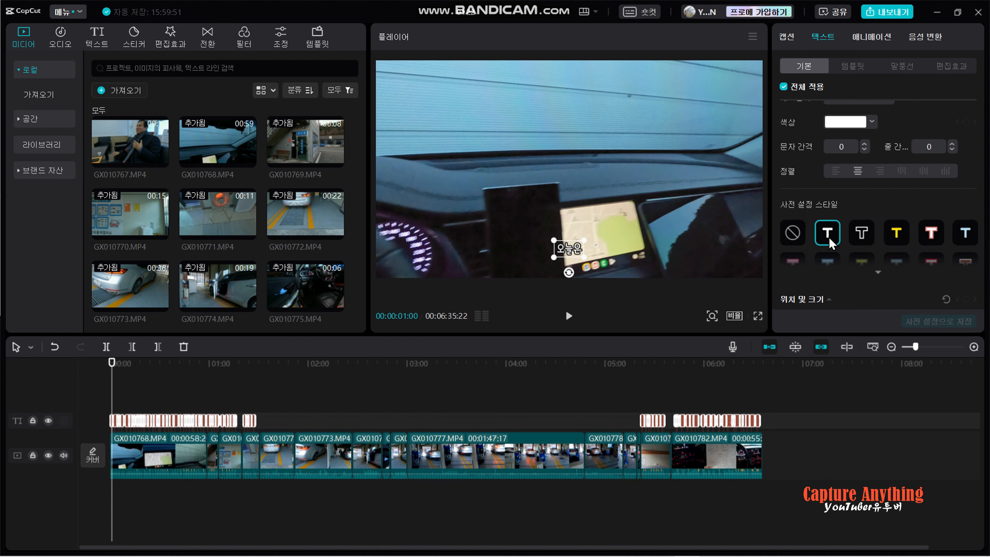
Step: Set the font size of all captions to 6 and check the look on the first captions
scroll(827, 240, down, 3)
scroll(846, 228, up, 5)
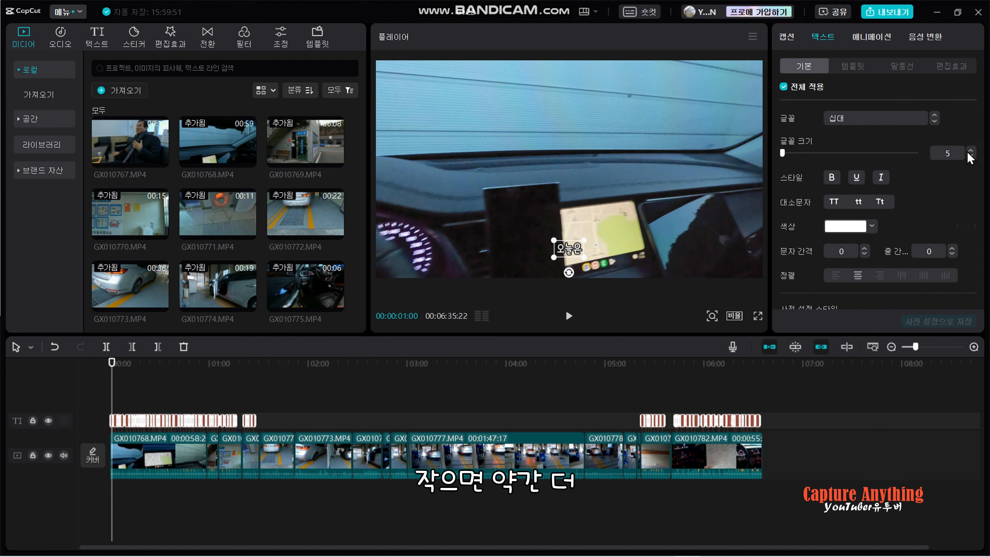
click(970, 151)
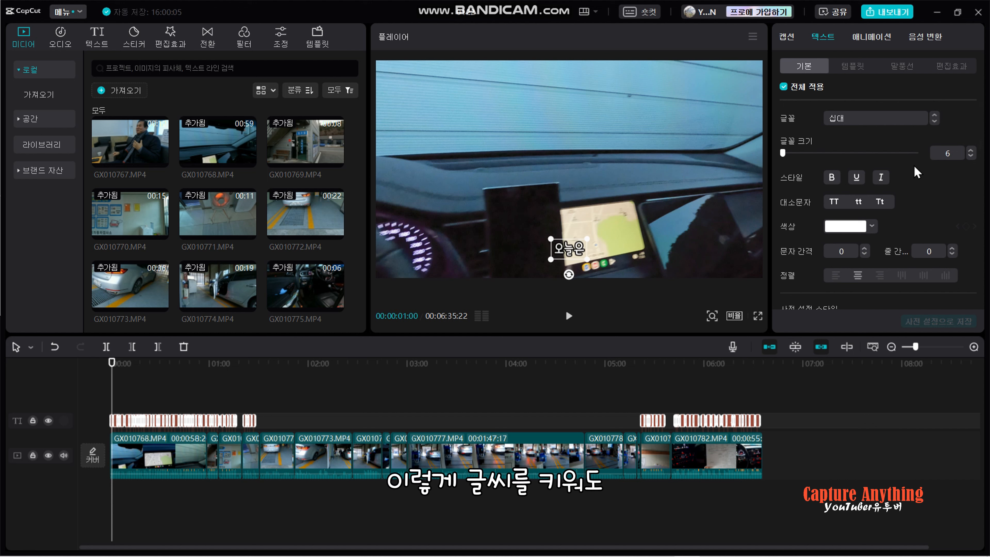
click(114, 387)
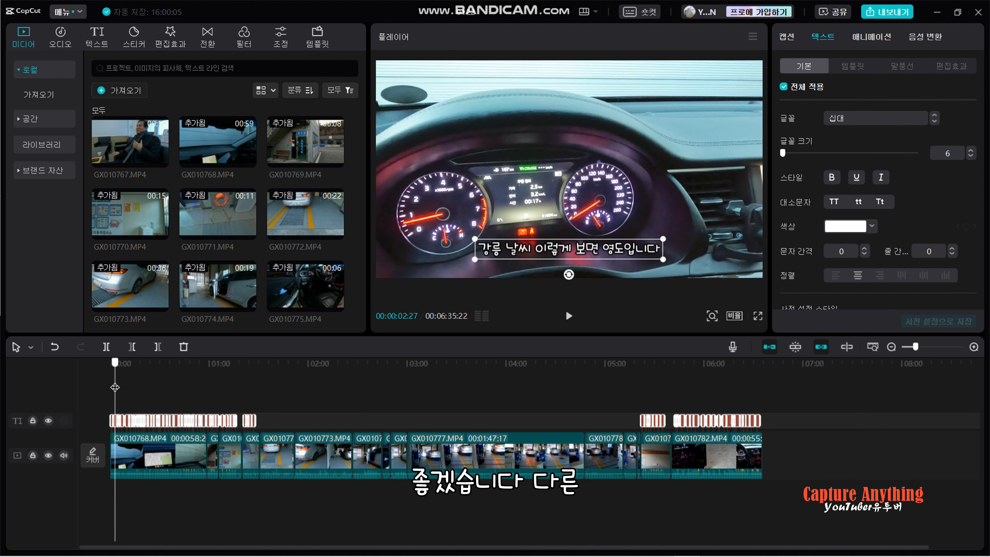
drag(114, 387, 109, 387)
Step: Reduce the thickness of the captions' black stroke to 26
scroll(913, 219, down, 1)
scroll(913, 218, down, 10)
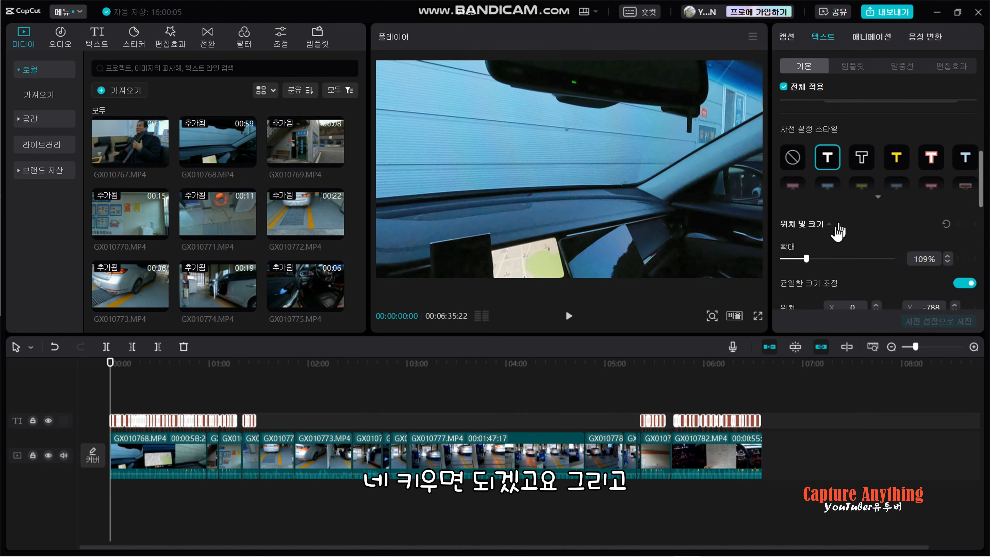
drag(110, 389, 117, 390)
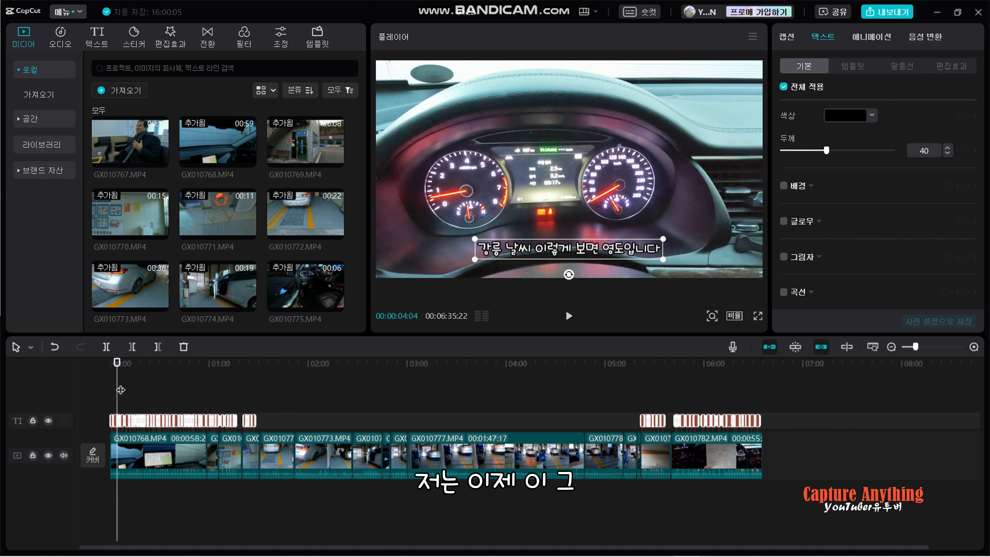
scroll(836, 199, up, 4)
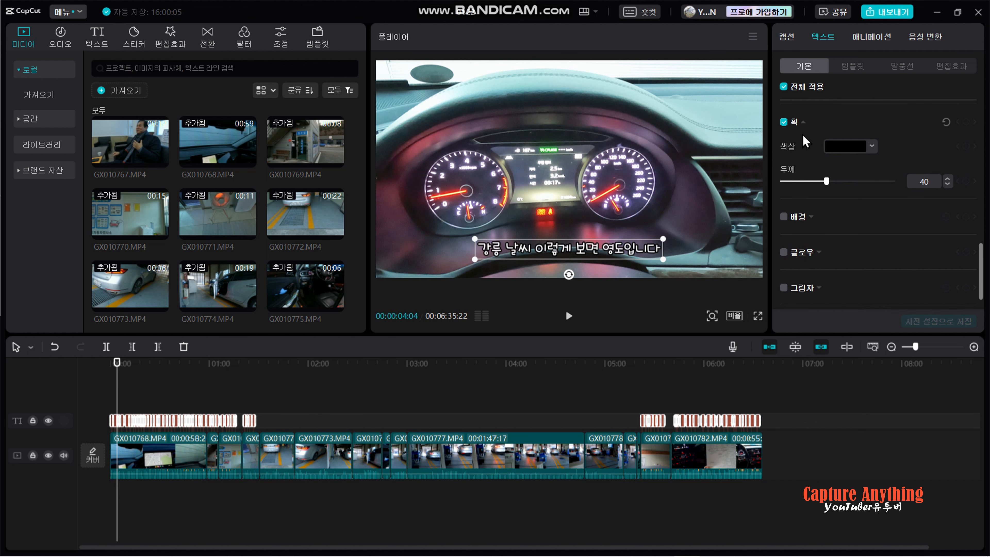
scroll(828, 156, down, 3)
scroll(828, 157, down, 1)
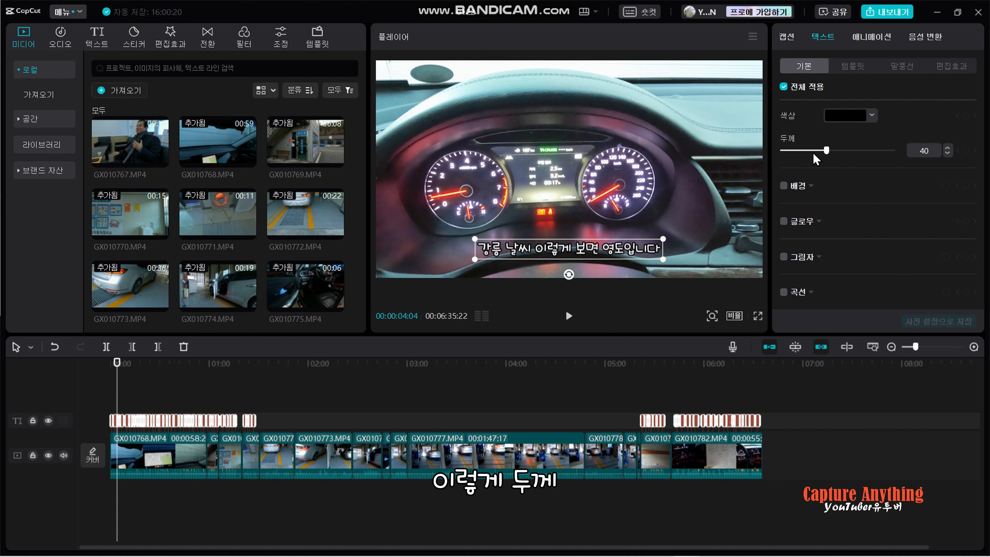
click(813, 152)
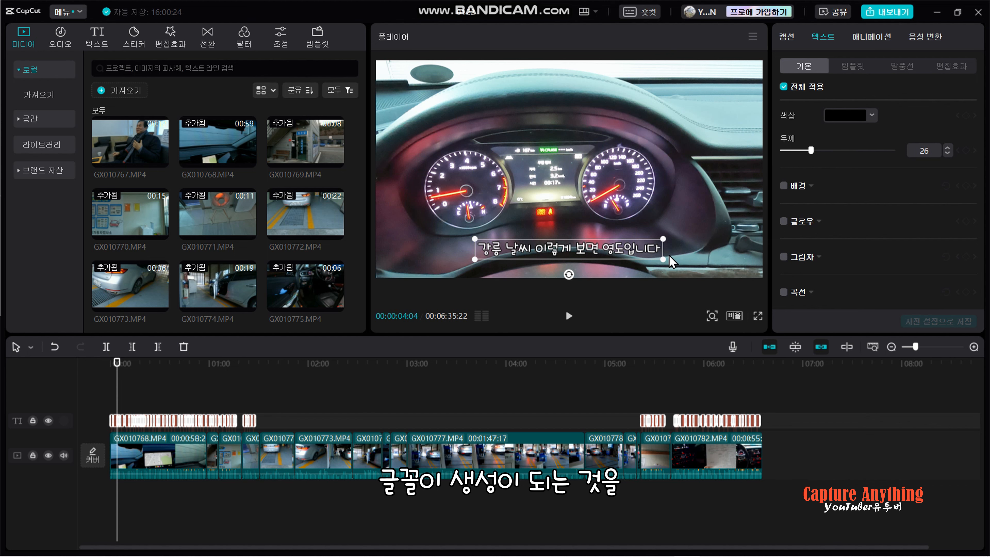
Step: Play the video from the start with the timeline enlarged, and replay the second caption to check its wording
click(111, 394)
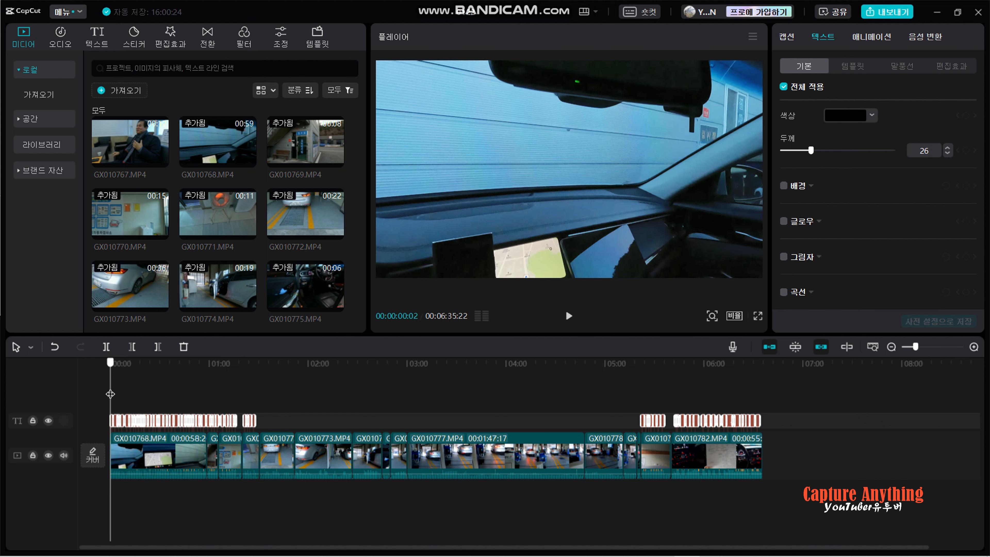
key(space)
scroll(160, 395, up, 1)
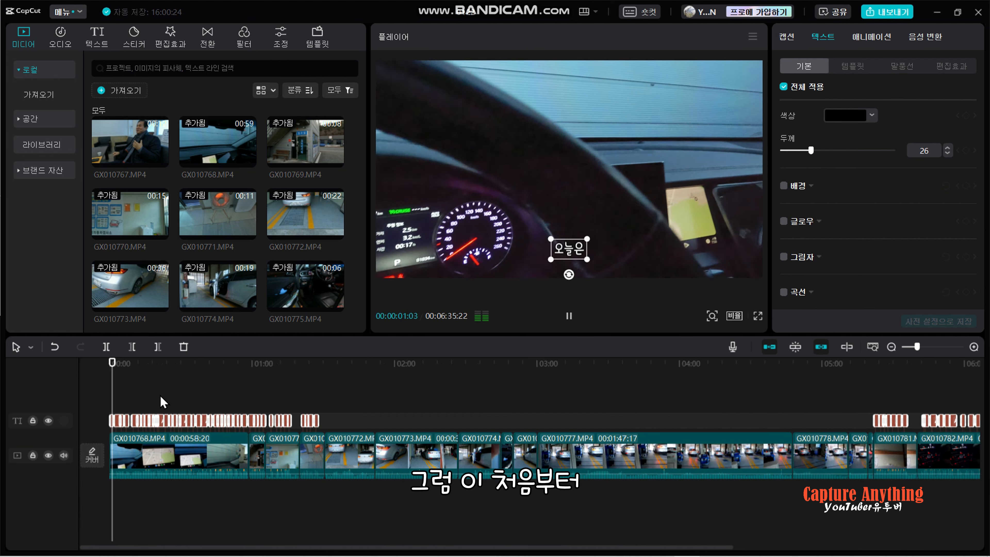
scroll(160, 395, up, 4)
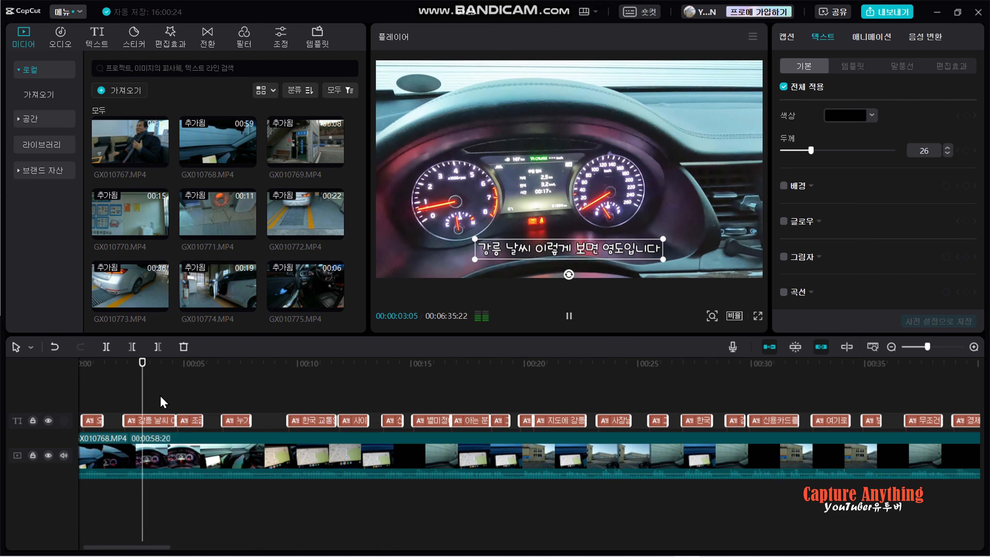
key(space)
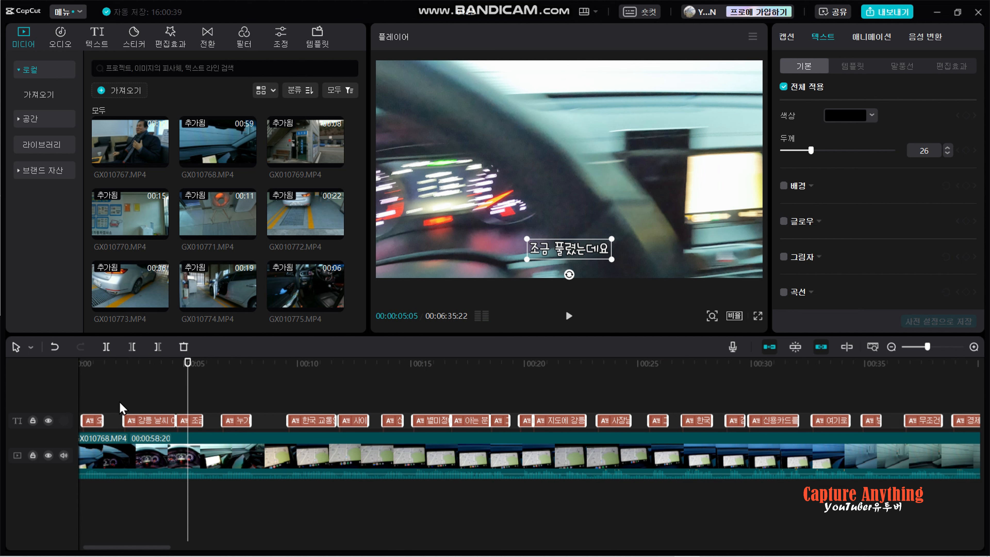
click(126, 399)
key(space)
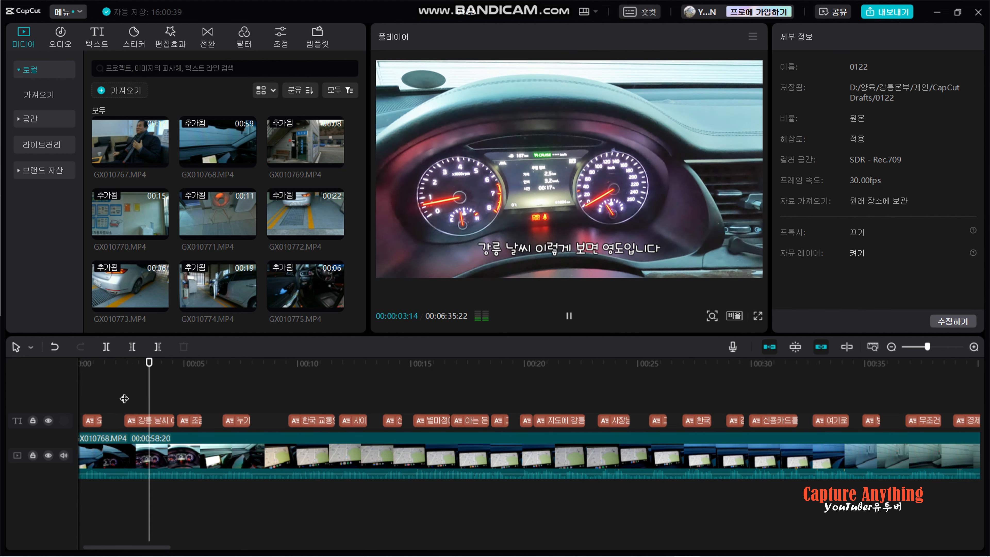
Step: Correct the second caption's text to "강릉 날씨 이렇게 보면 0도입니다"
click(161, 419)
click(861, 119)
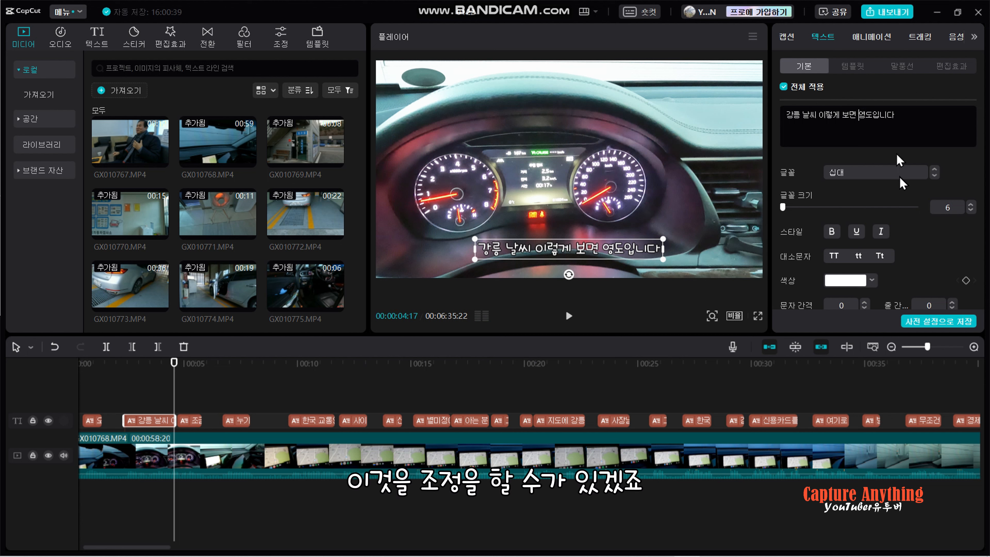
key(Delete)
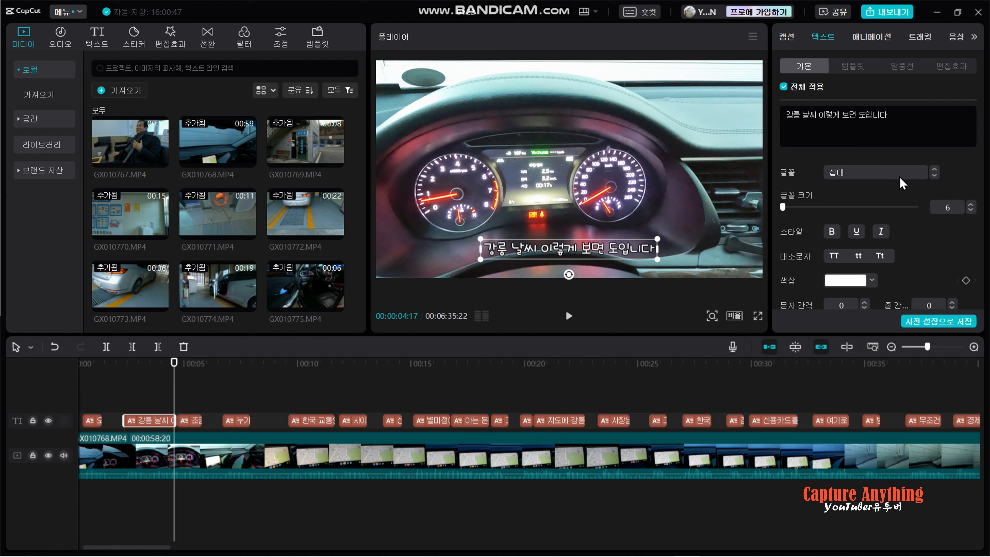
text(0)
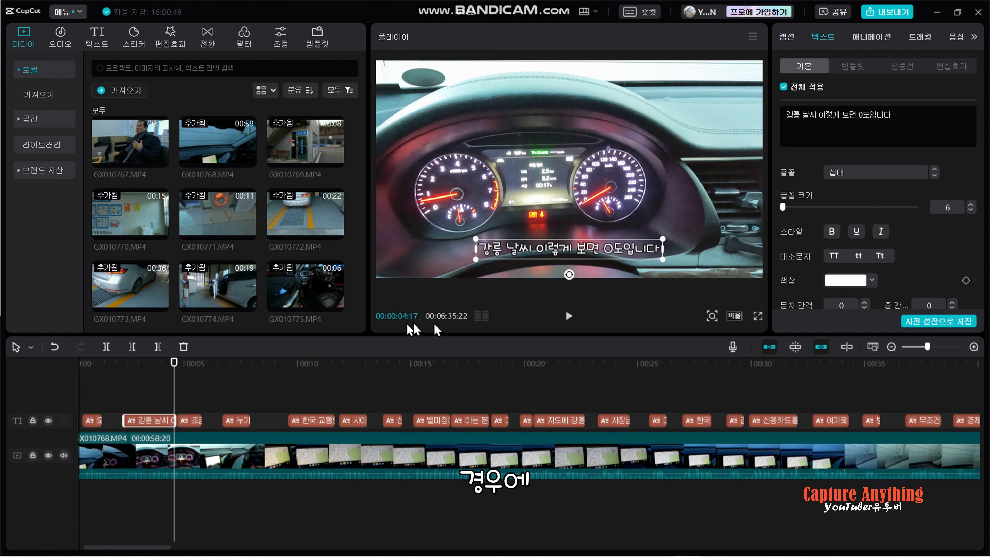
Step: Play on to about 18 seconds, then try adding text to the caption "한국 교통안전공단" and remove it again
click(569, 316)
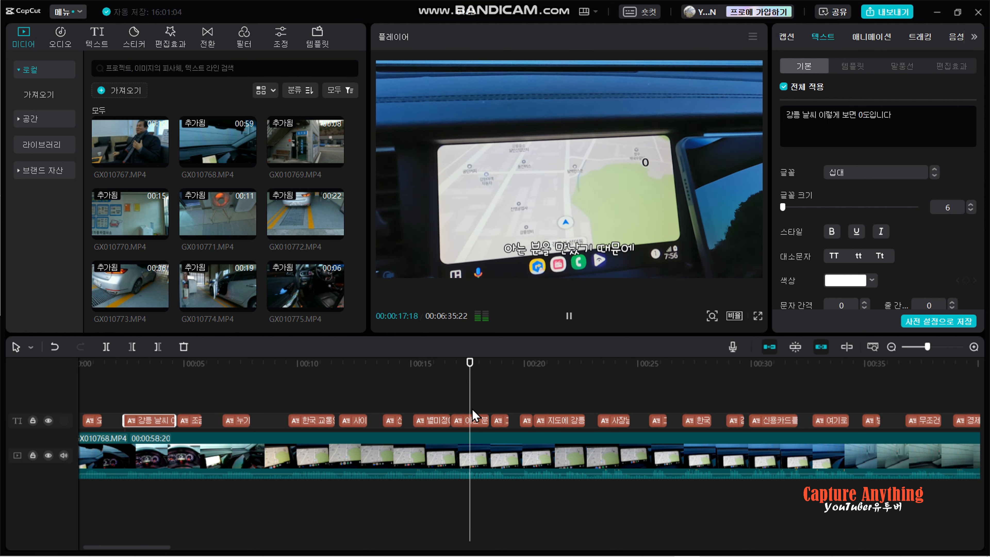
key(space)
click(315, 420)
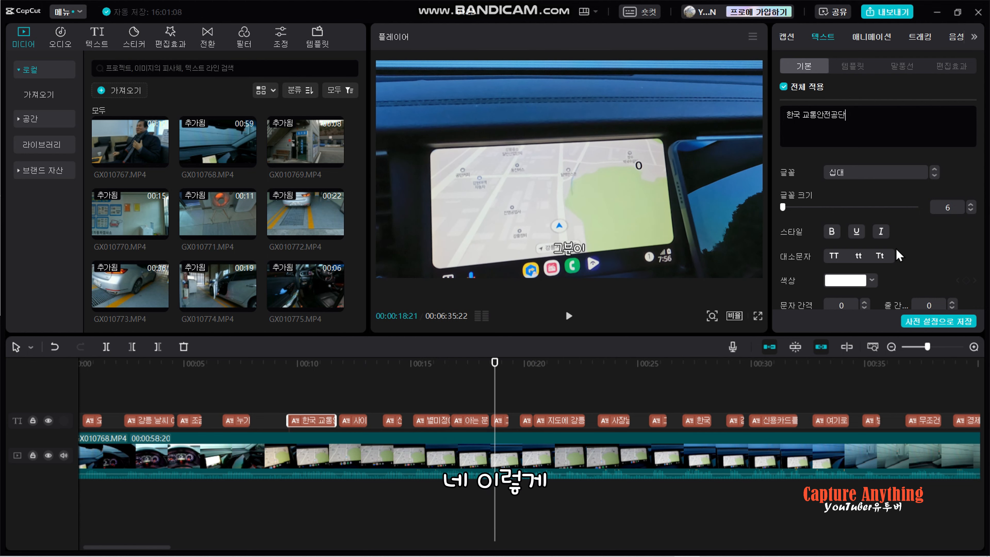
text(dm)
key(BackSpace)
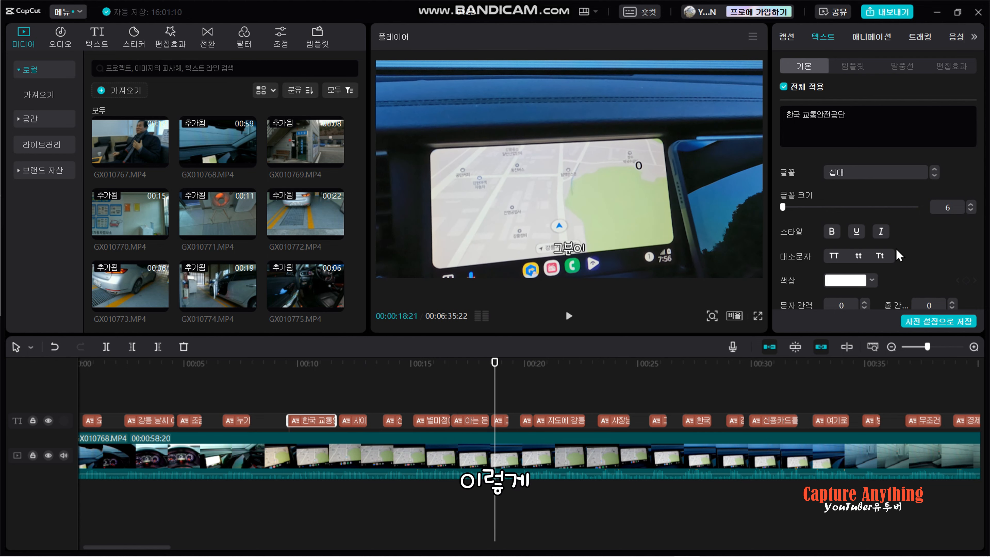